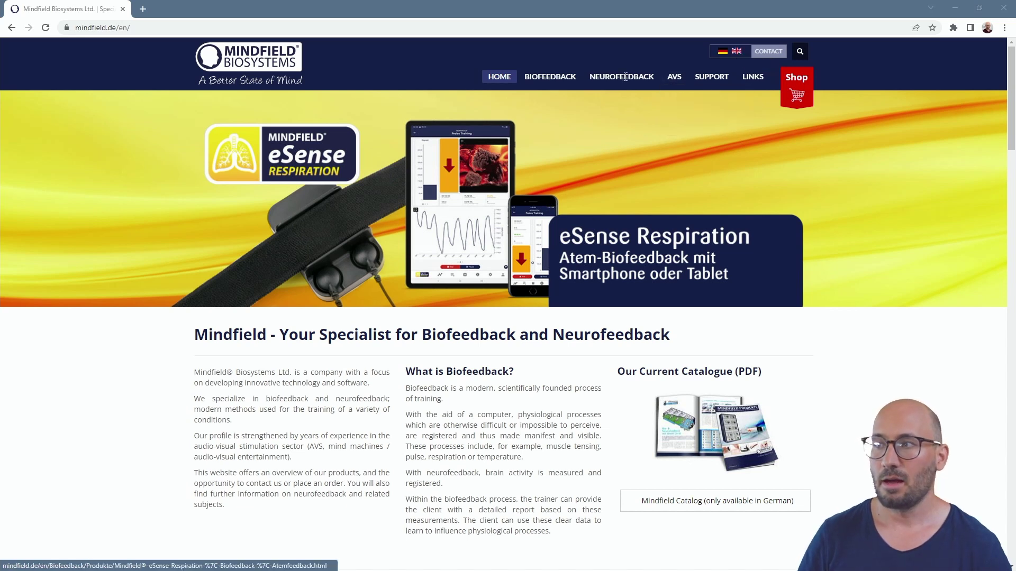
Open the overview page of all biofeedback products on the Mindfield website
mouse_move(563, 76)
mouse_move(561, 115)
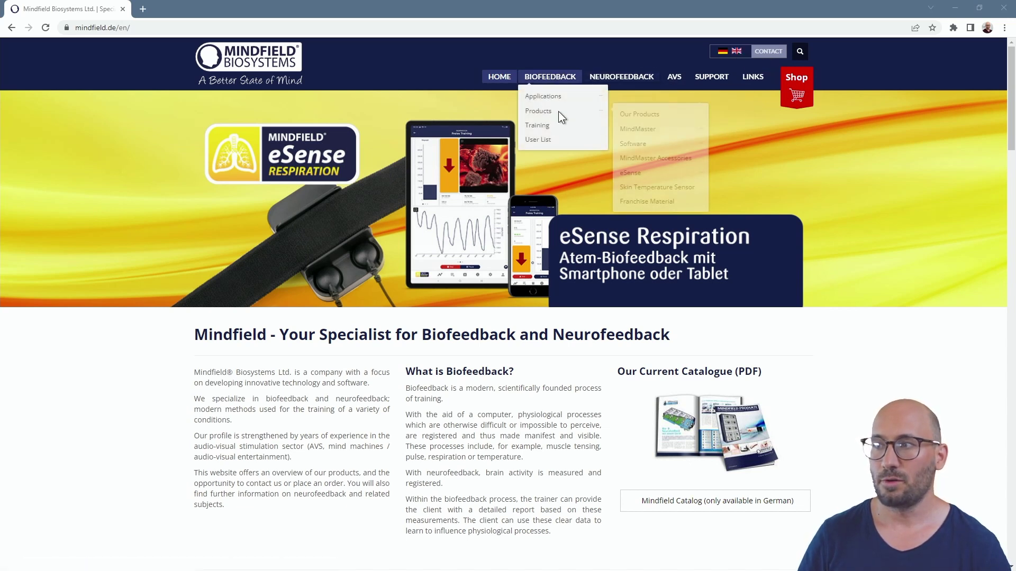
click(638, 113)
Look through the MindMaster Bio and the eSense Pulse, Respiration, Skin Response and Temperature entries on the product overview page
mouse_move(571, 85)
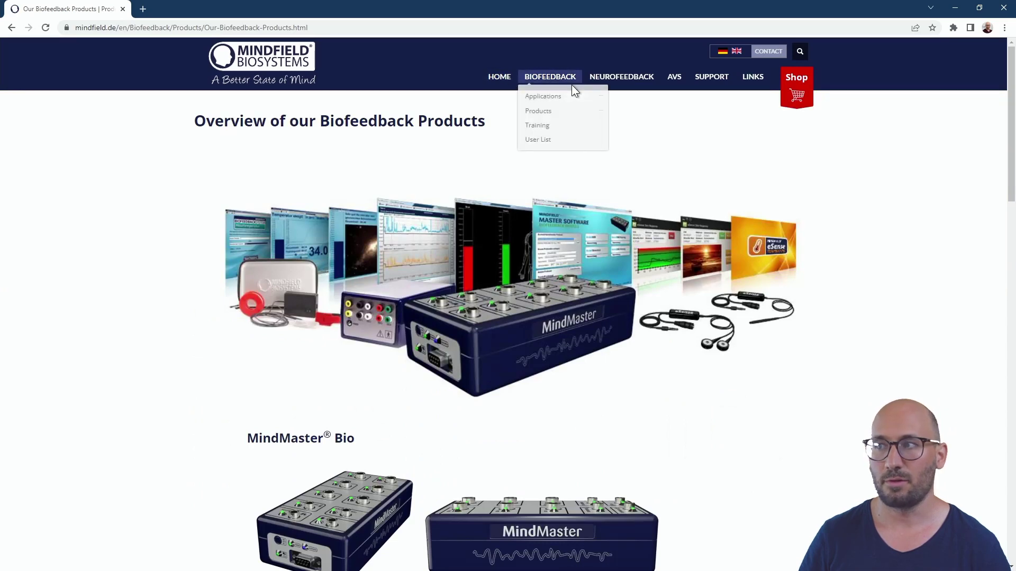
mouse_move(566, 113)
scroll(418, 299, down, 10)
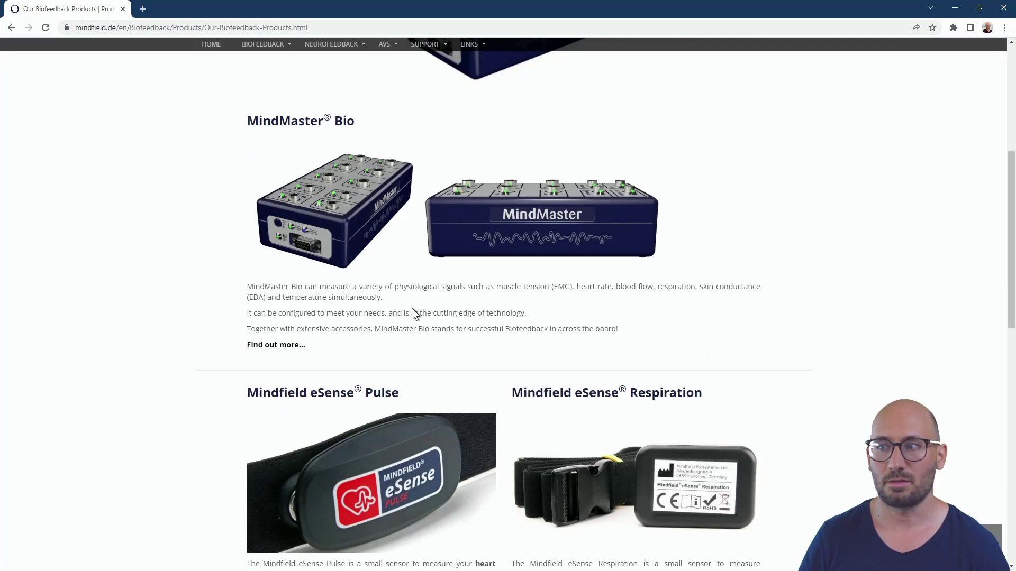
scroll(422, 293, down, 2)
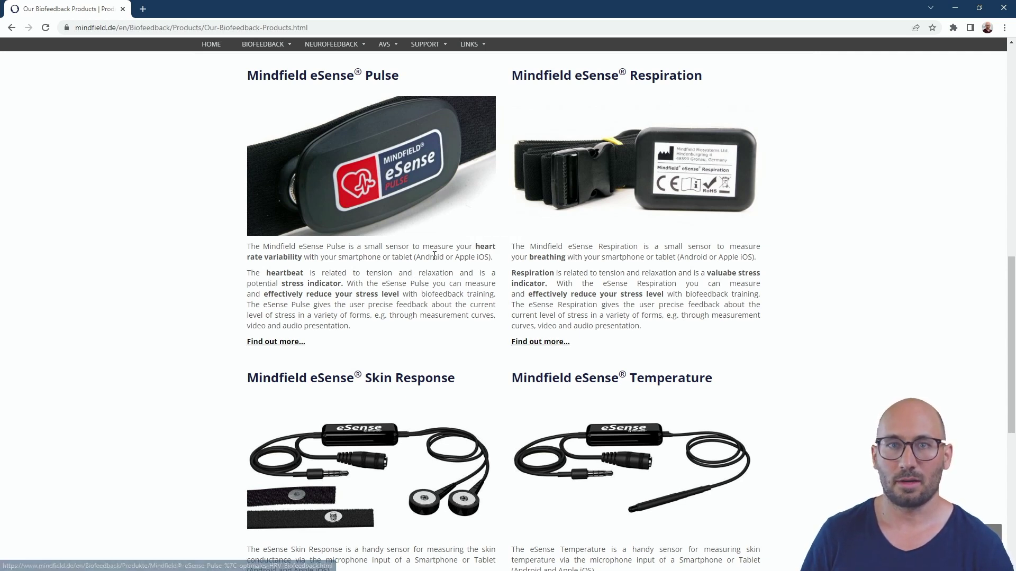
scroll(476, 249, down, 1)
scroll(431, 238, up, 1)
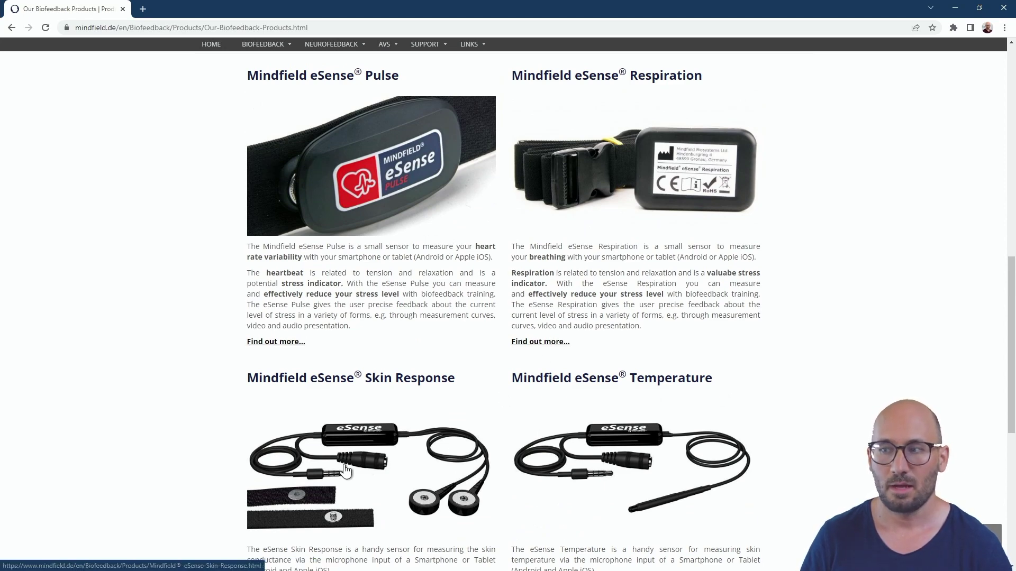
scroll(365, 442, down, 1)
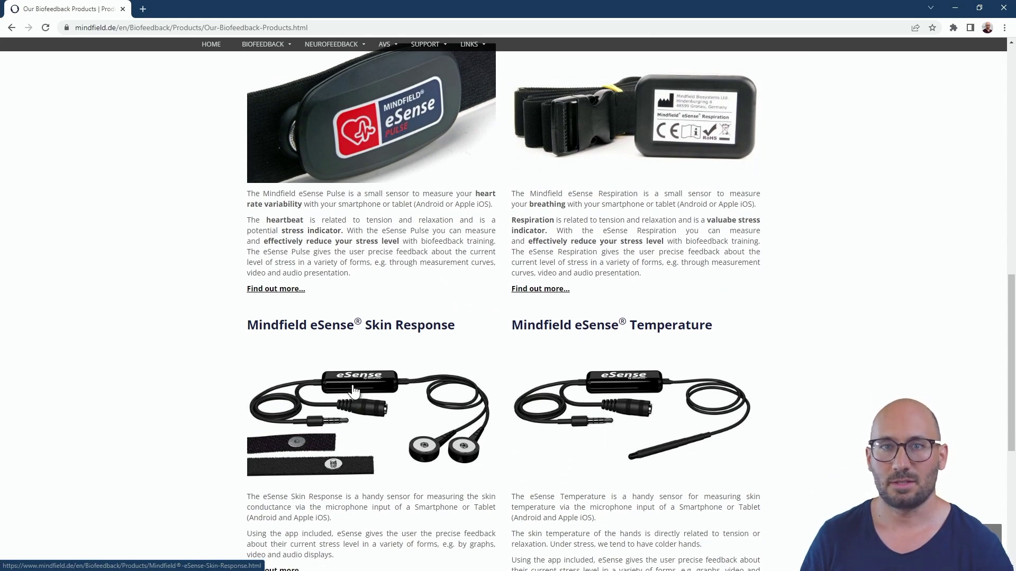
scroll(636, 307, down, 2)
scroll(636, 306, down, 2)
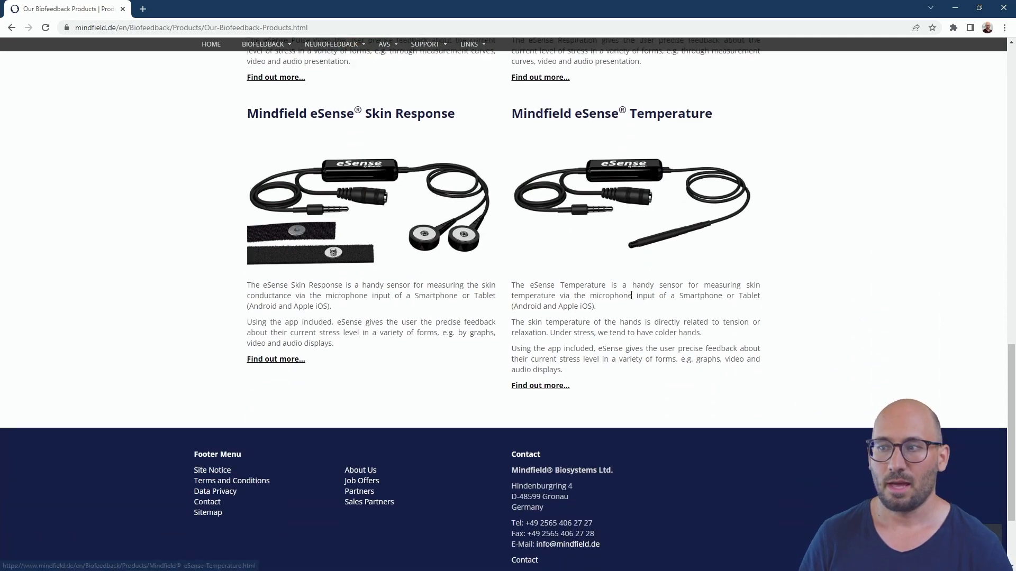
scroll(632, 296, up, 9)
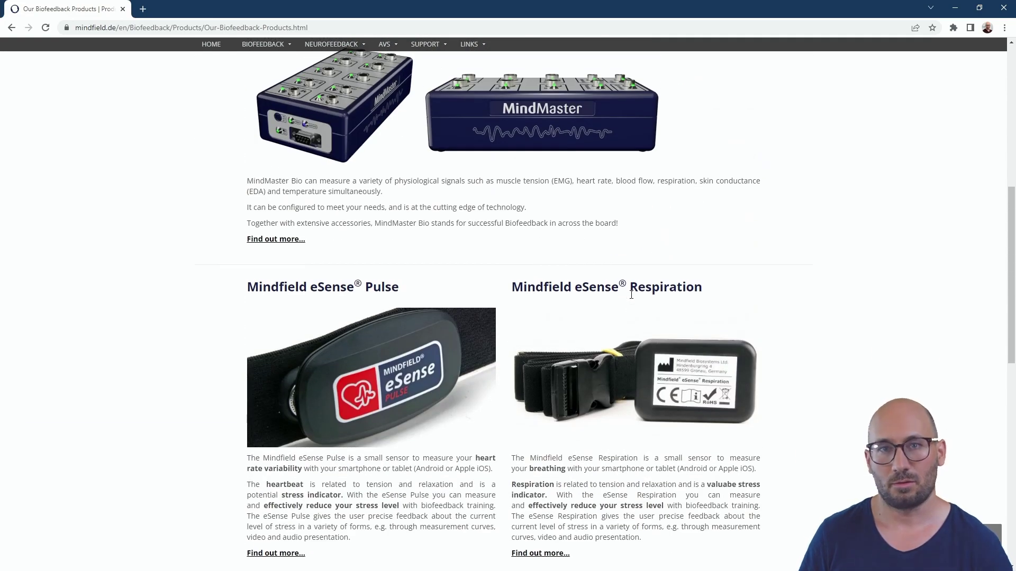
scroll(631, 294, down, 10)
scroll(634, 301, up, 5)
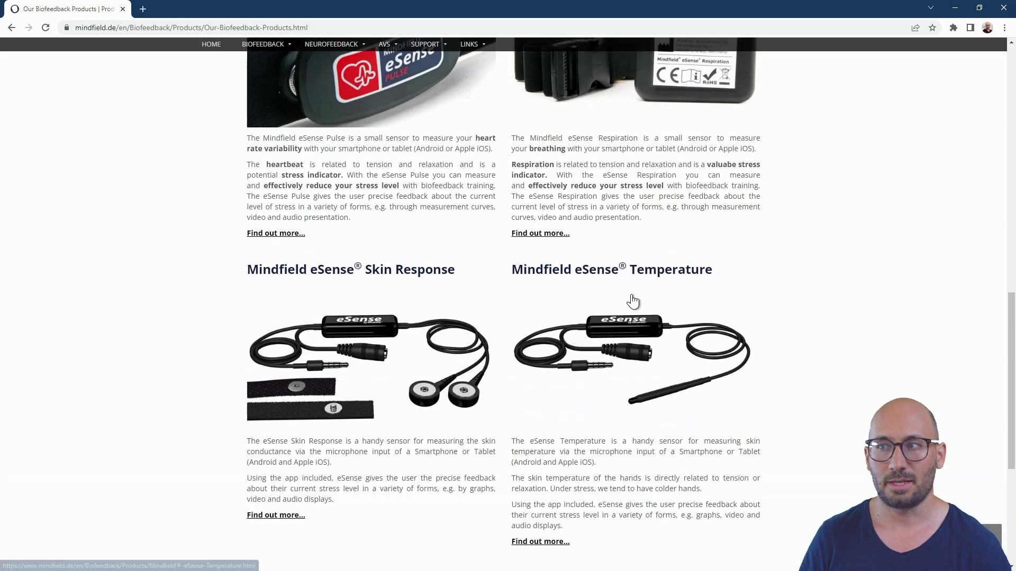
Open the product page of the Mindfield eSense Pulse from the overview
scroll(633, 302, up, 1)
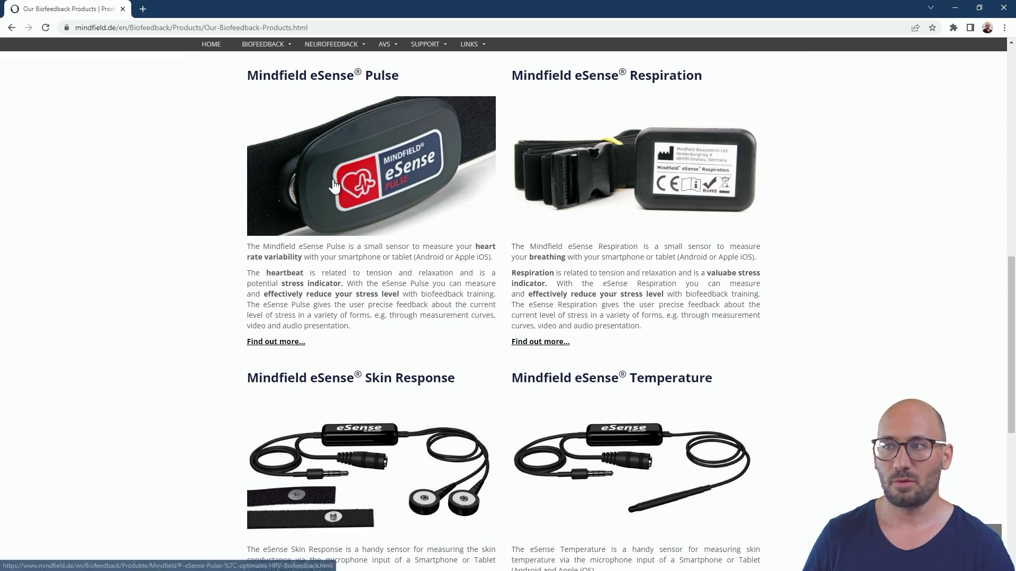
click(386, 188)
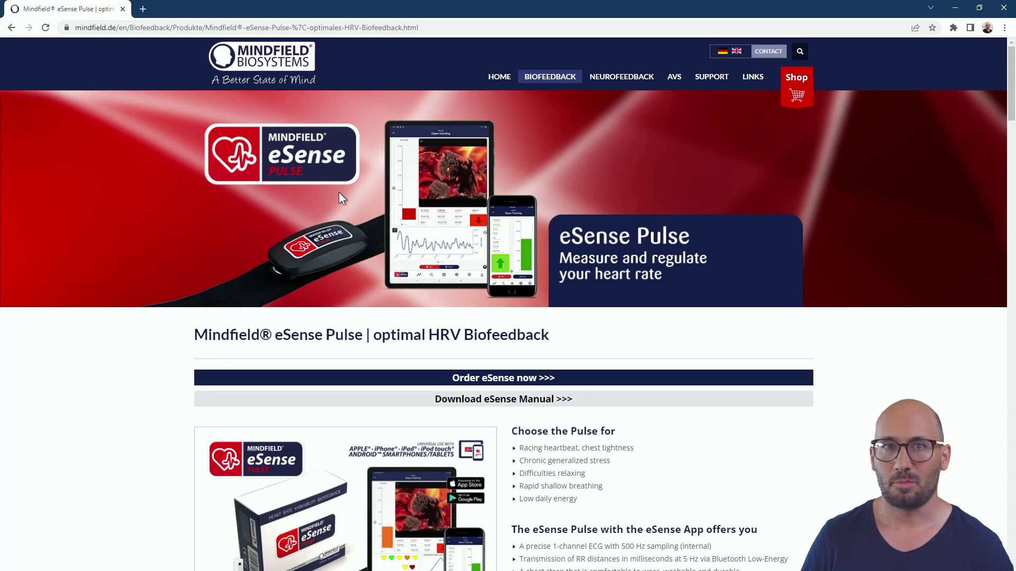
Display the list of eSense sensors and resources within the site's biofeedback product navigation
mouse_move(534, 84)
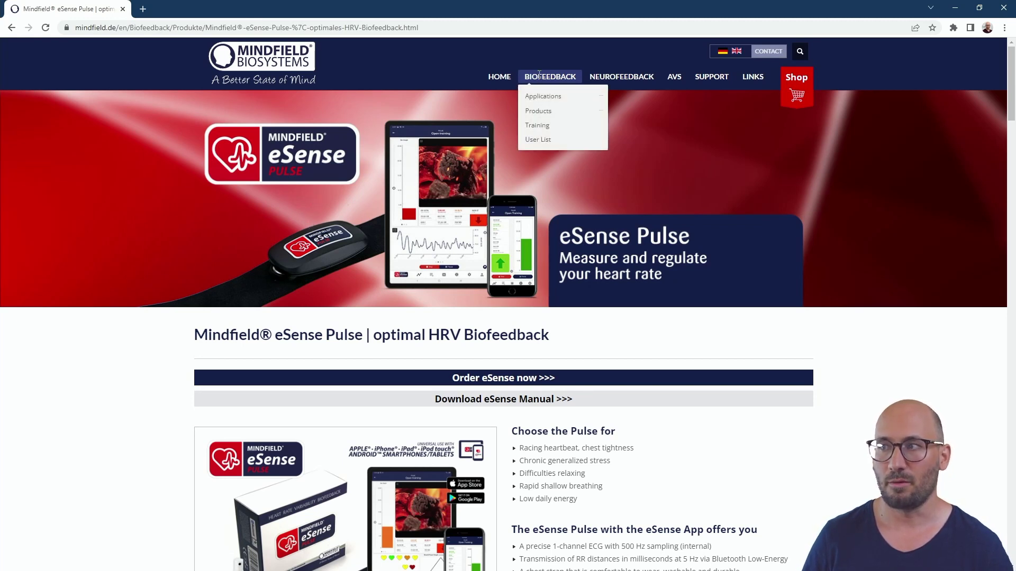
mouse_move(540, 112)
mouse_move(650, 172)
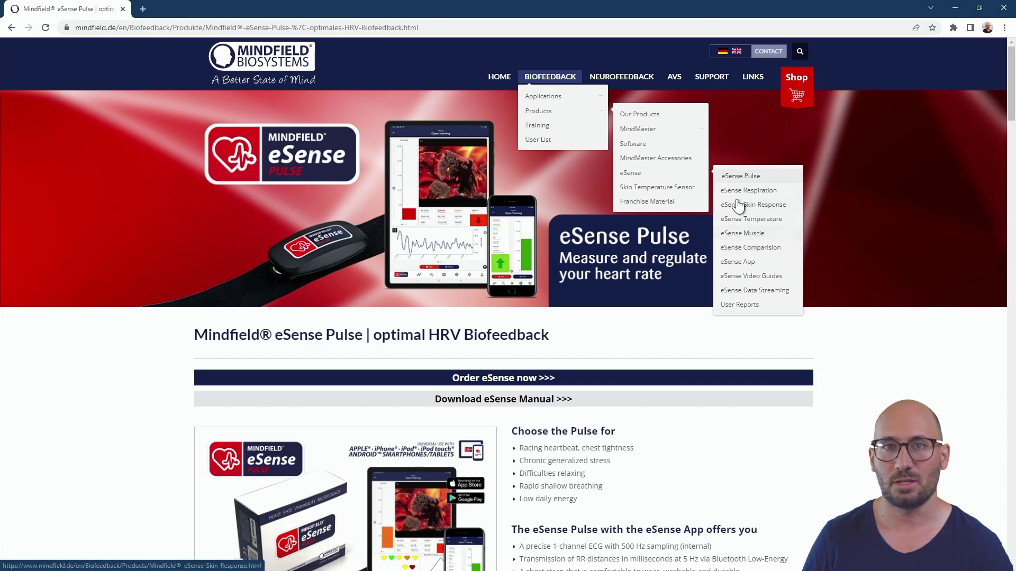
Open the English version of the eSense Comparison PDF from the downloads on the eSense Pulse page
scroll(585, 322, down, 3)
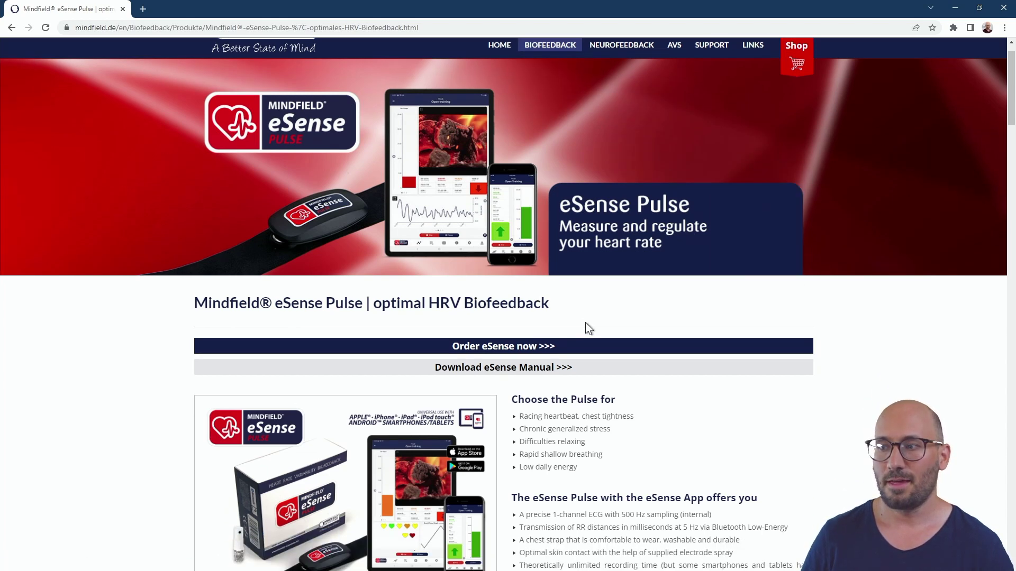
scroll(560, 374, up, 1)
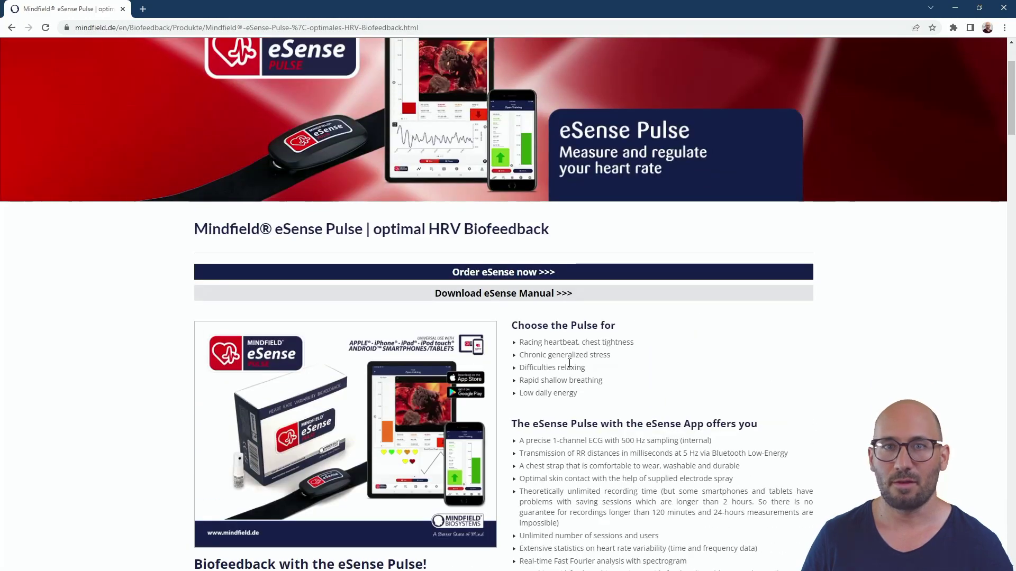
scroll(568, 260, down, 2)
scroll(567, 260, down, 10)
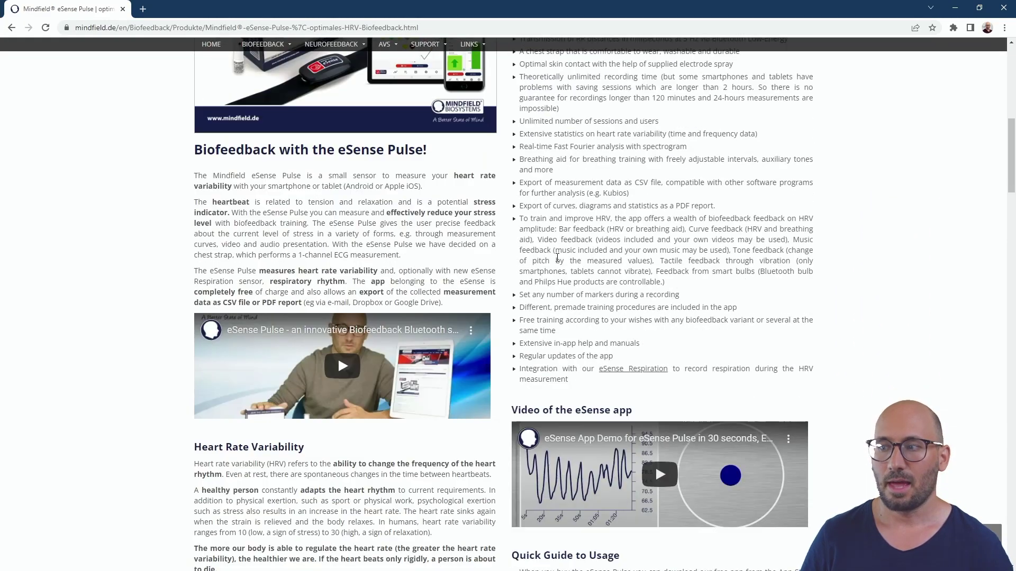
scroll(579, 174, down, 9)
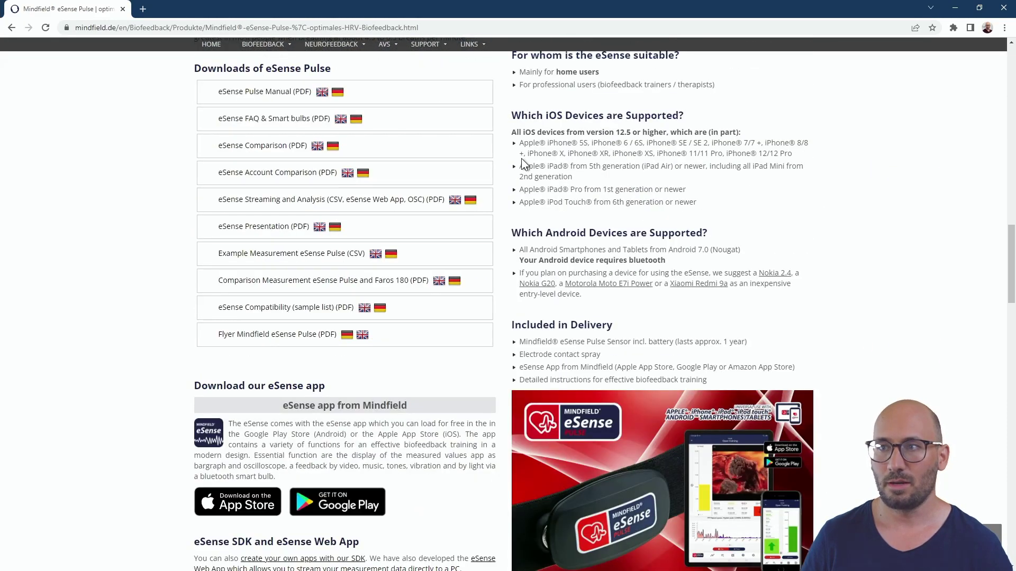
scroll(522, 163, up, 1)
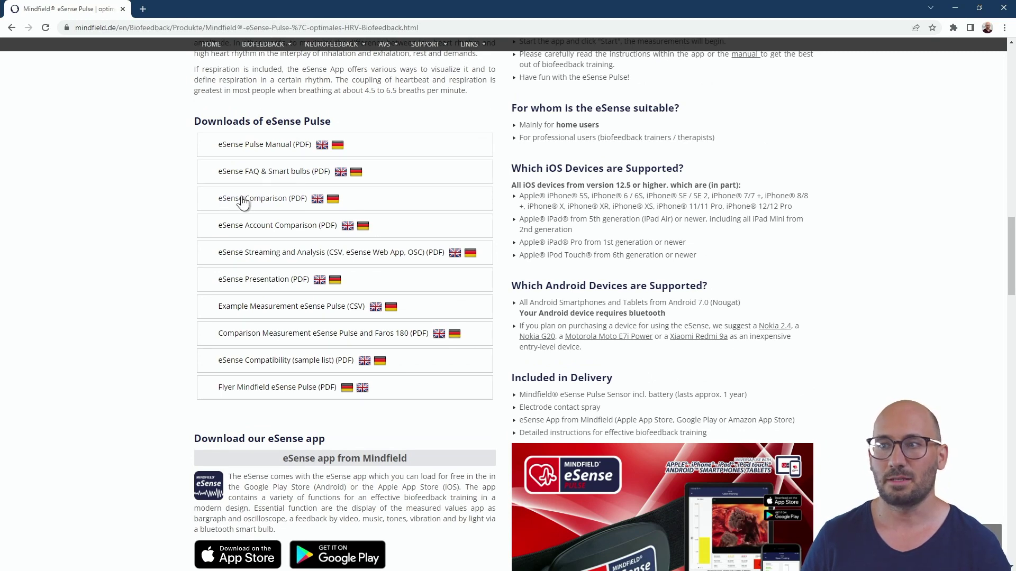
click(319, 201)
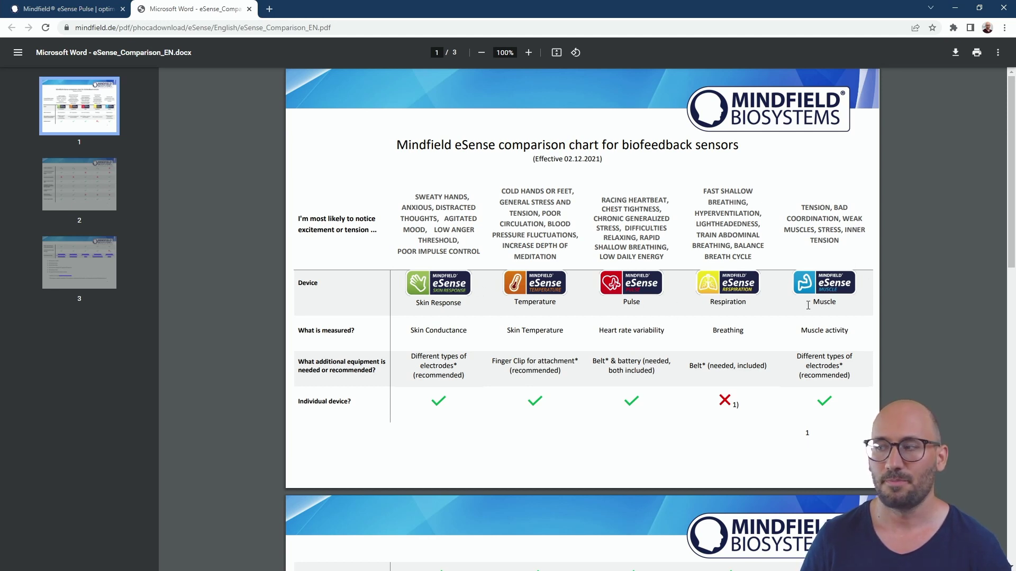
Examine the comparison chart's measured signals, extra equipment, possible combinations, connection types, feedback options and footnotes for each eSense sensor
scroll(724, 304, down, 1)
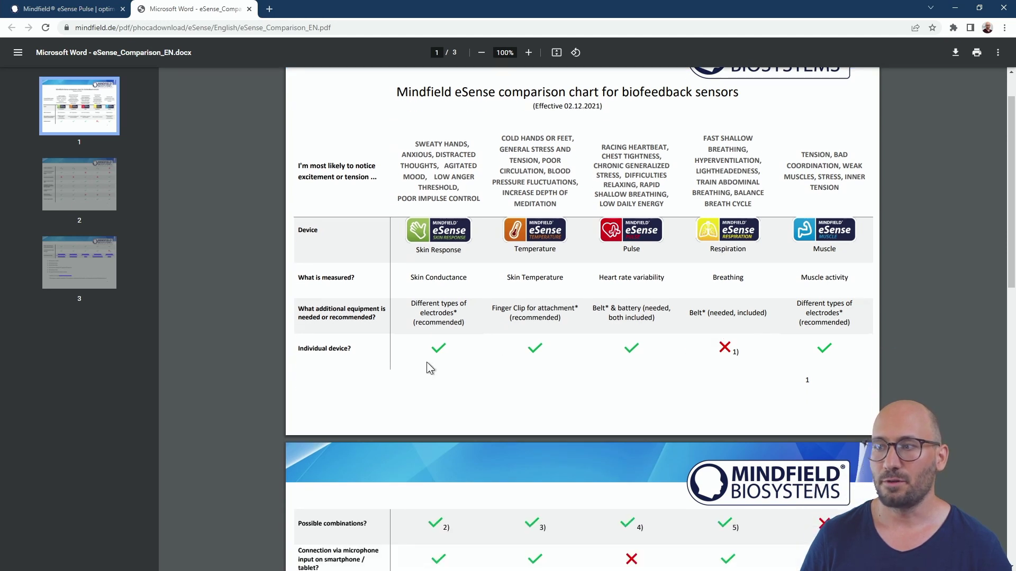
scroll(447, 351, down, 1)
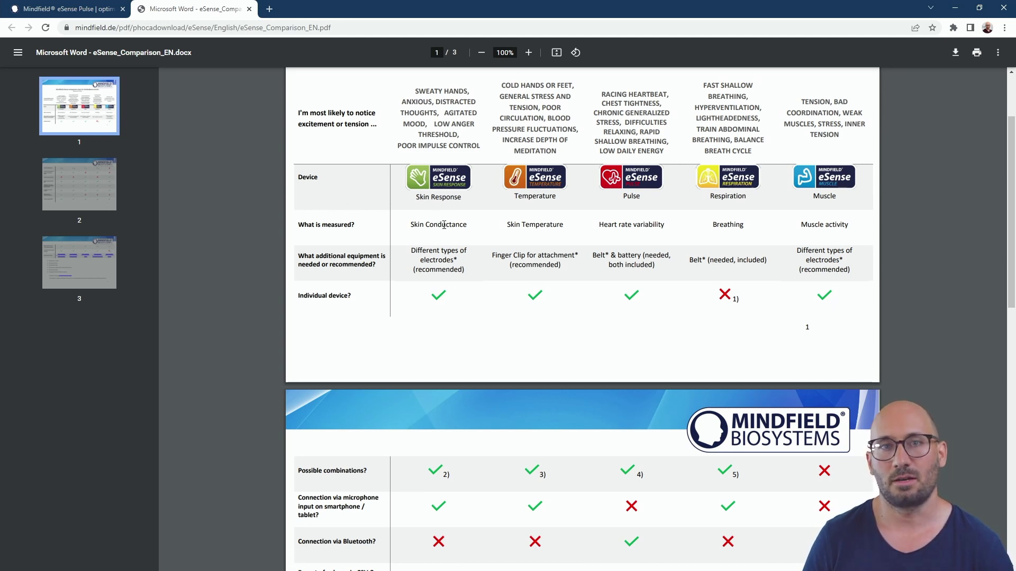
scroll(459, 241, down, 1)
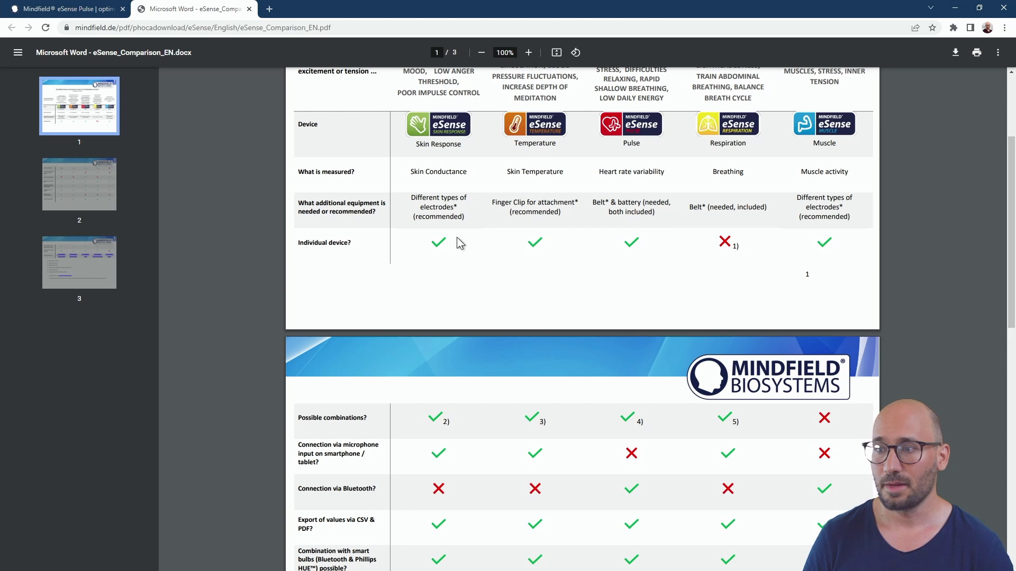
scroll(372, 398, down, 2)
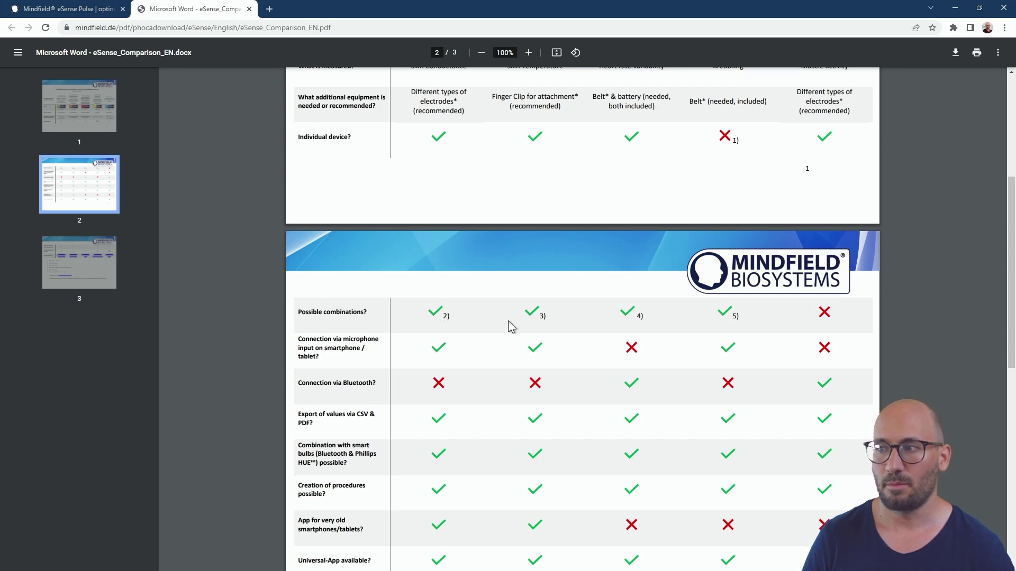
scroll(474, 356, down, 10)
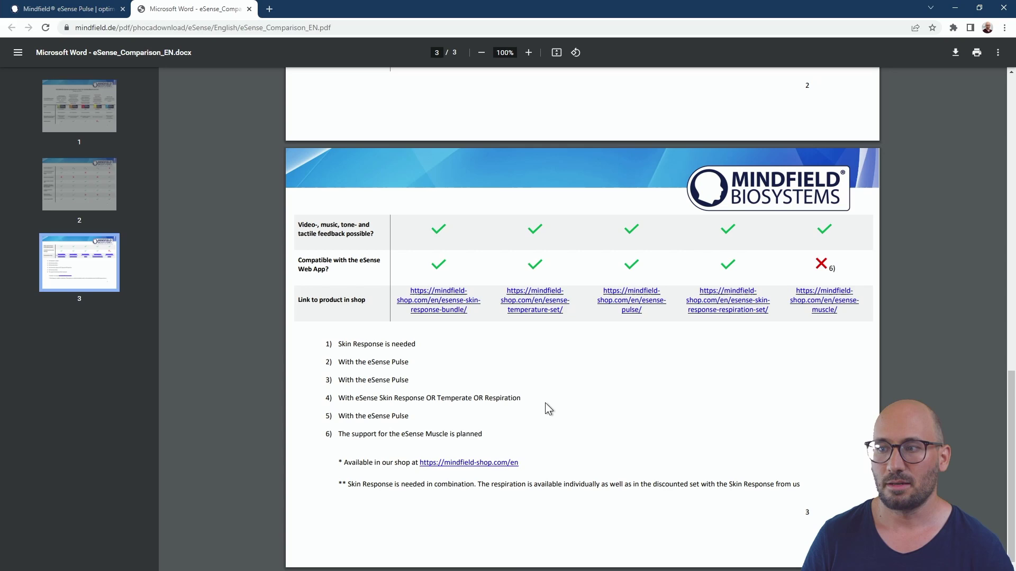
scroll(545, 403, up, 15)
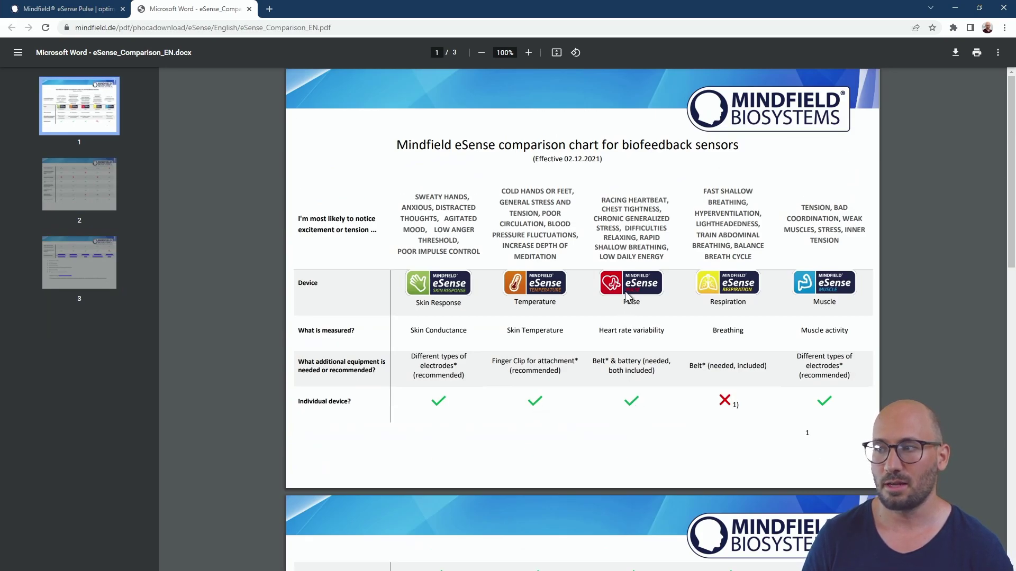
scroll(631, 339, down, 1)
scroll(632, 351, down, 7)
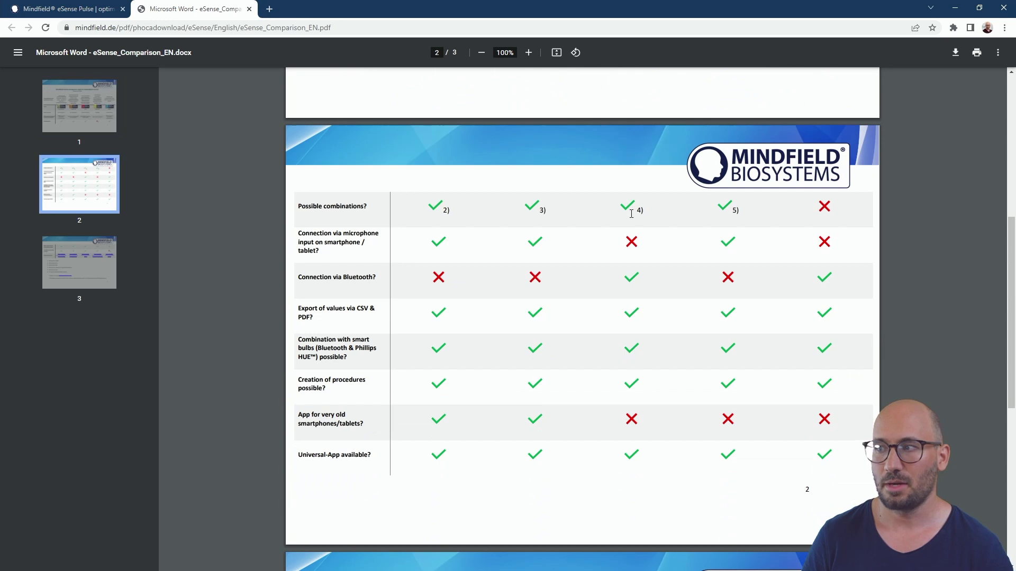
scroll(631, 214, up, 5)
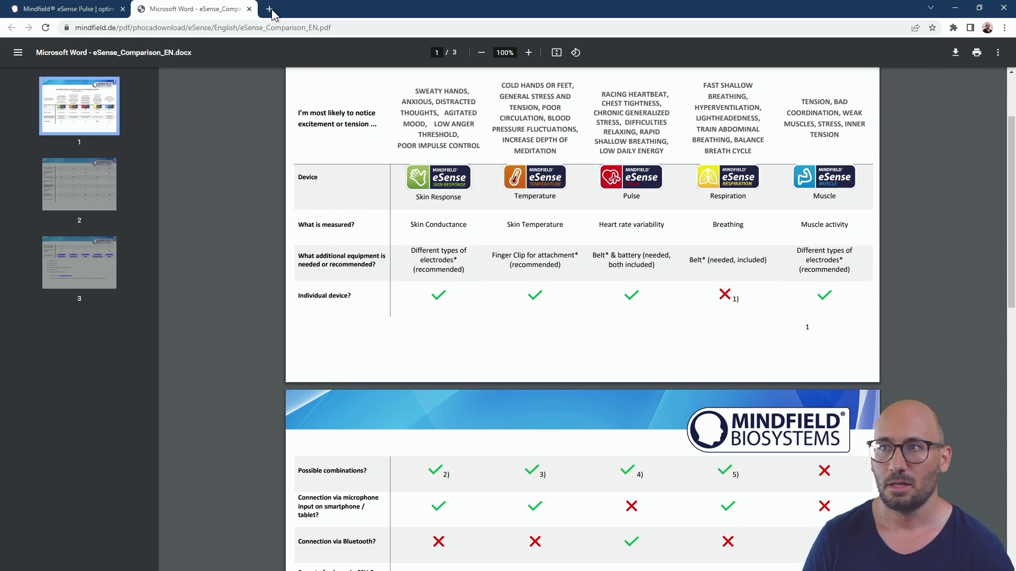
Close the comparison PDF and return to the beginning of the eSense Pulse product page
click(249, 9)
scroll(387, 169, up, 15)
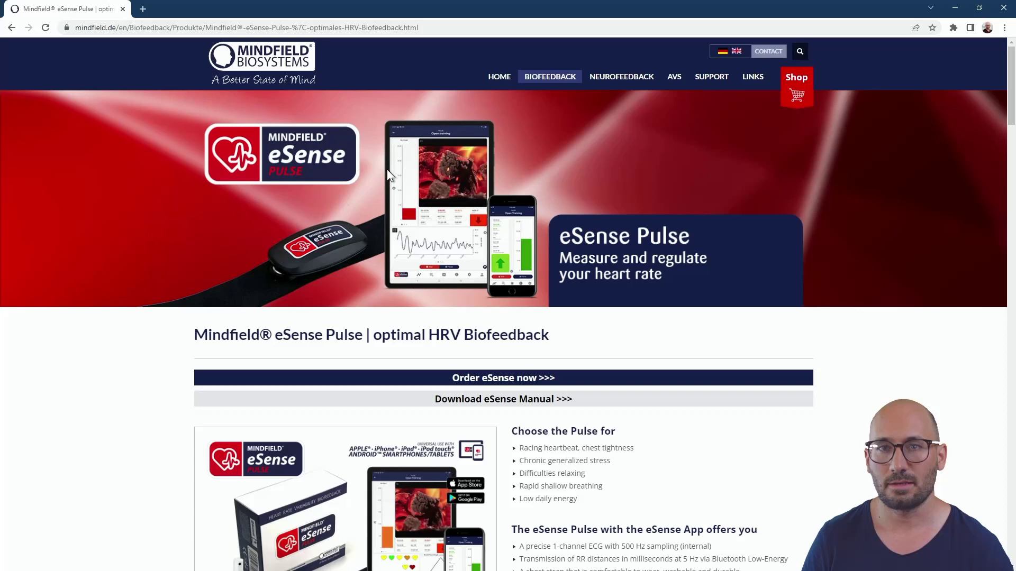